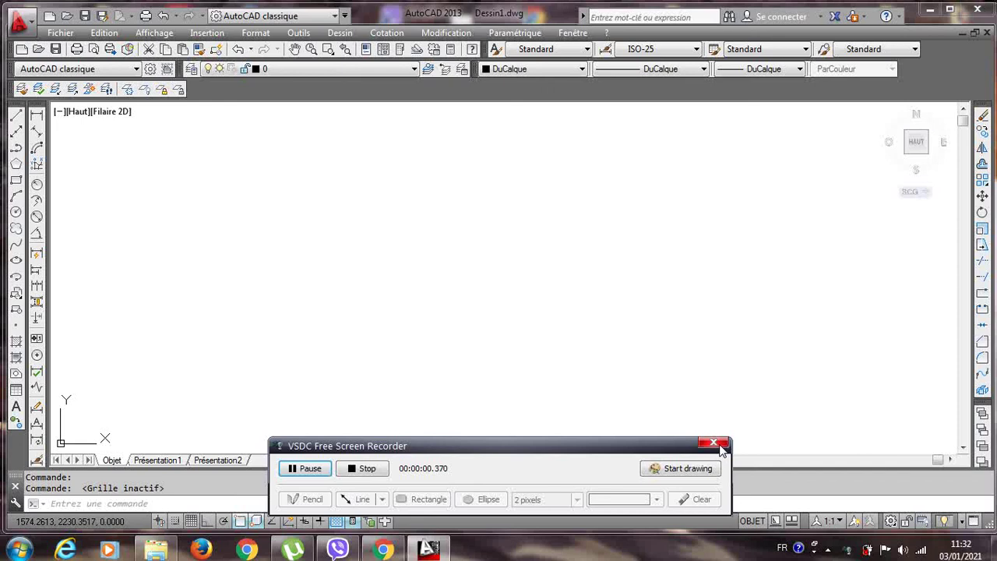
# Step: Draw a 400 × 400 square from four separate lines in the upper left, with Ortho on
pyautogui.click(720, 442)
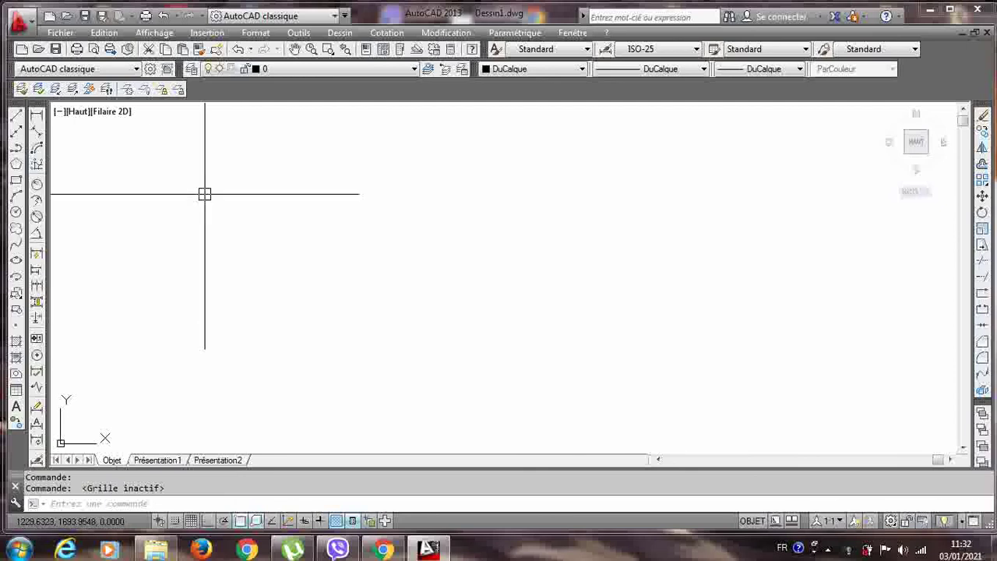
pyautogui.click(18, 117)
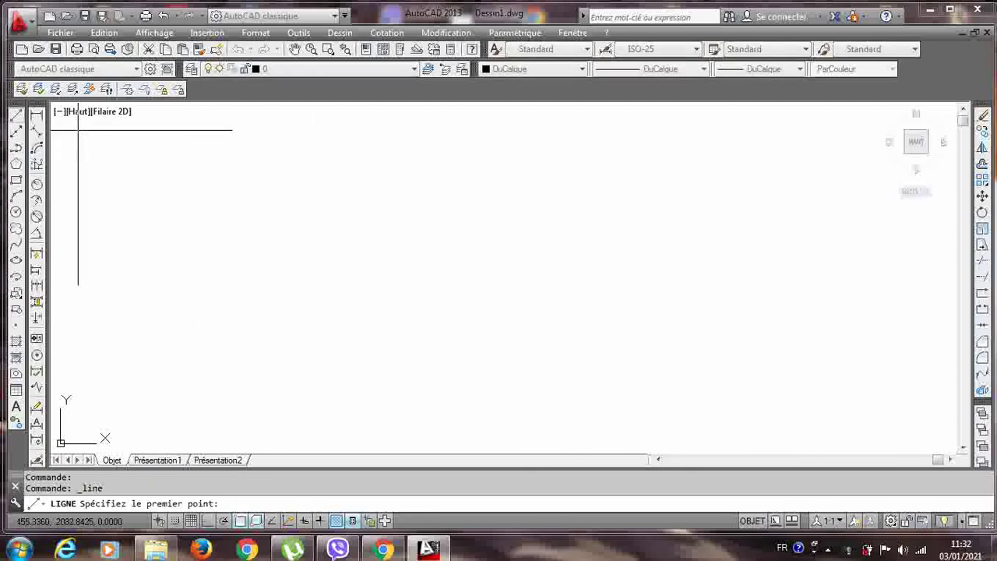
pyautogui.click(207, 521)
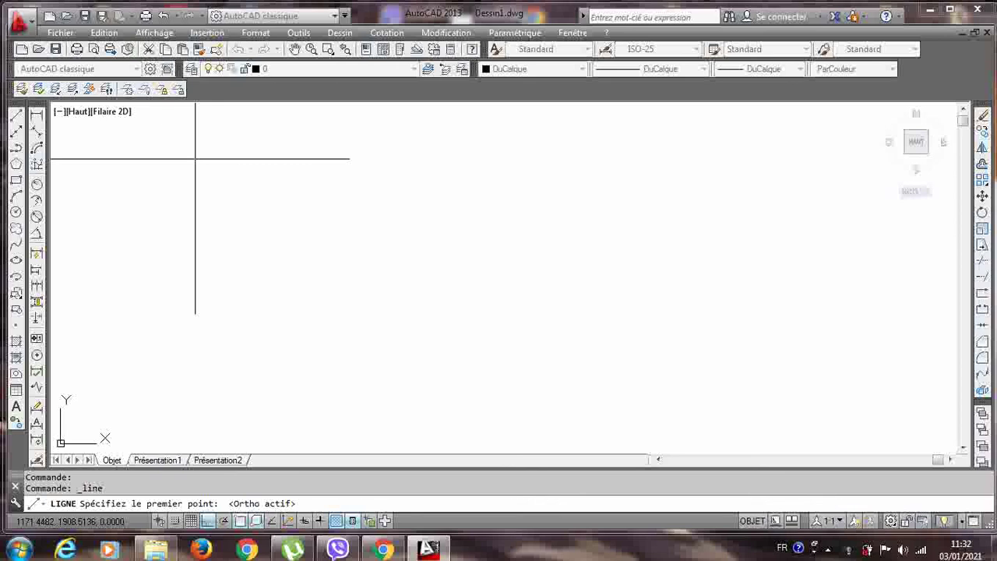
pyautogui.click(194, 159)
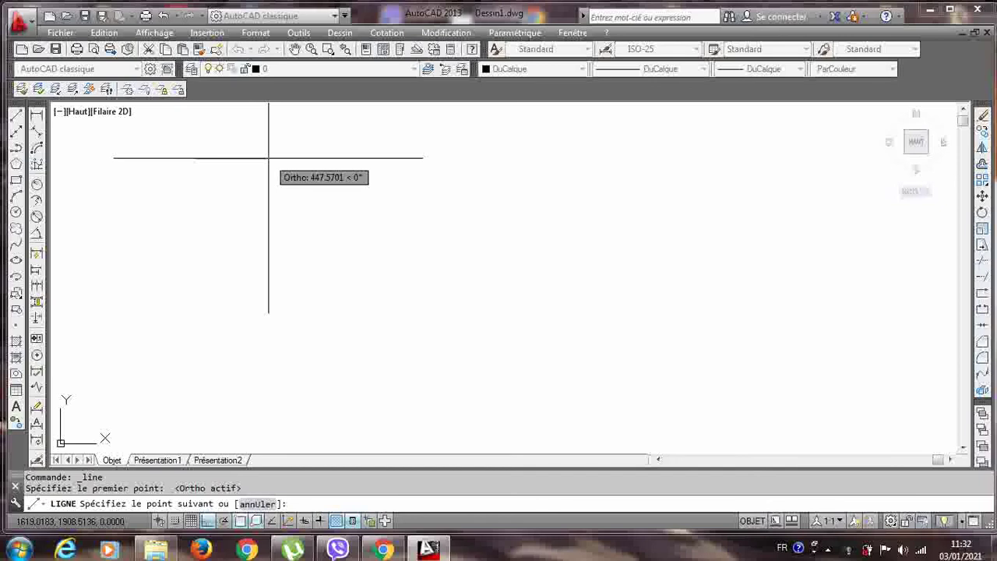
pyautogui.write('400')
pyautogui.press('Return')
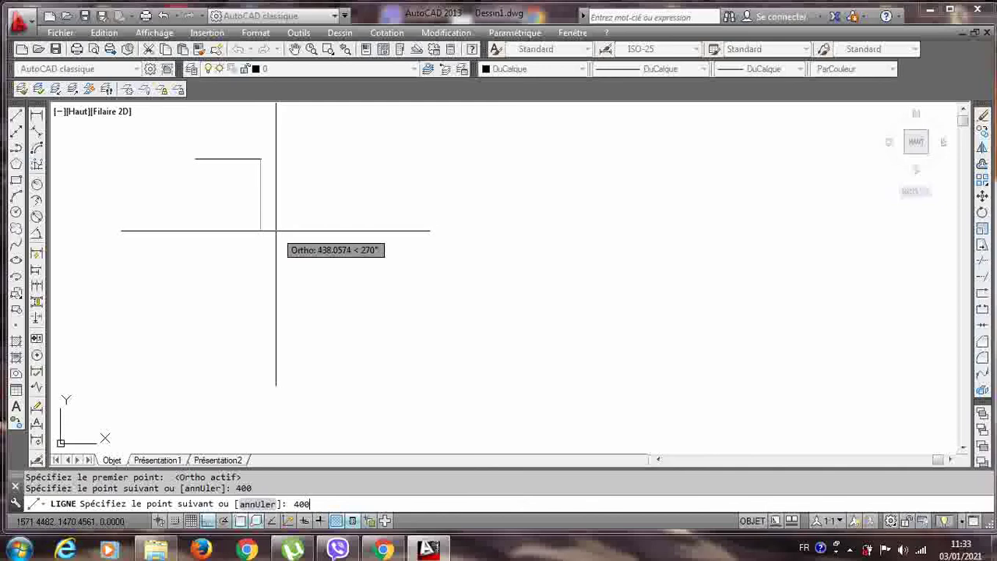
pyautogui.press('Return')
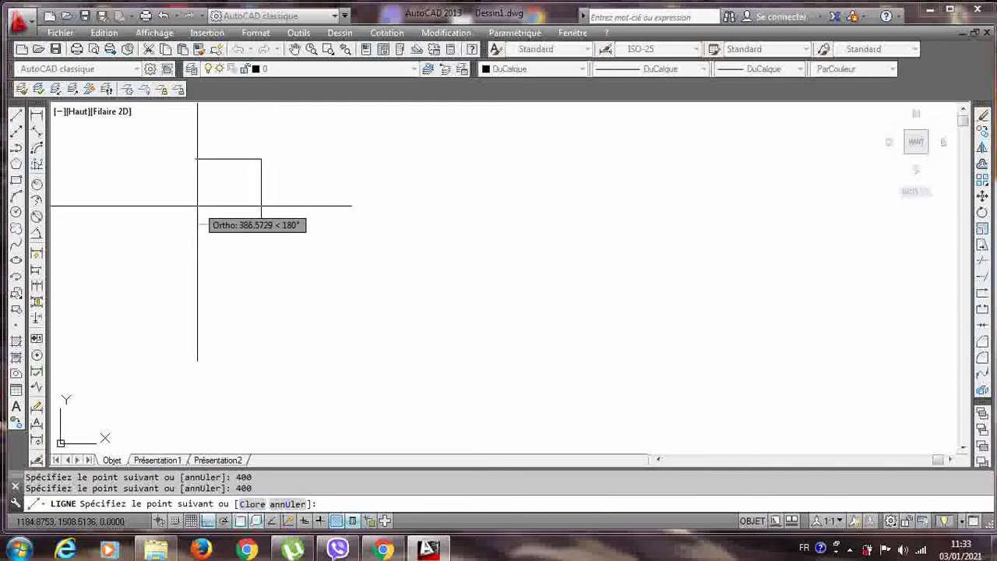
pyautogui.write('400')
pyautogui.press('Return')
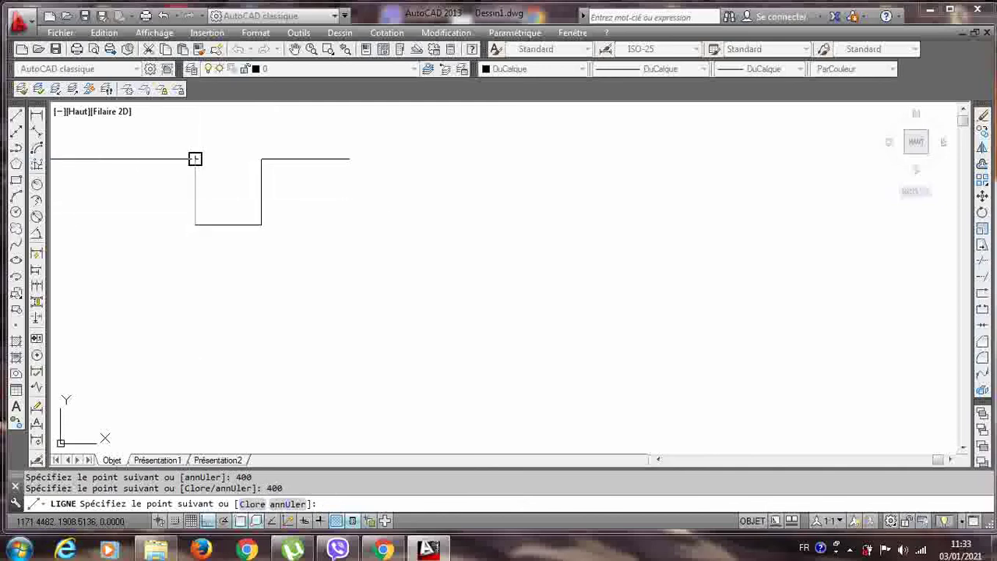
pyautogui.click(195, 159)
pyautogui.press('Return')
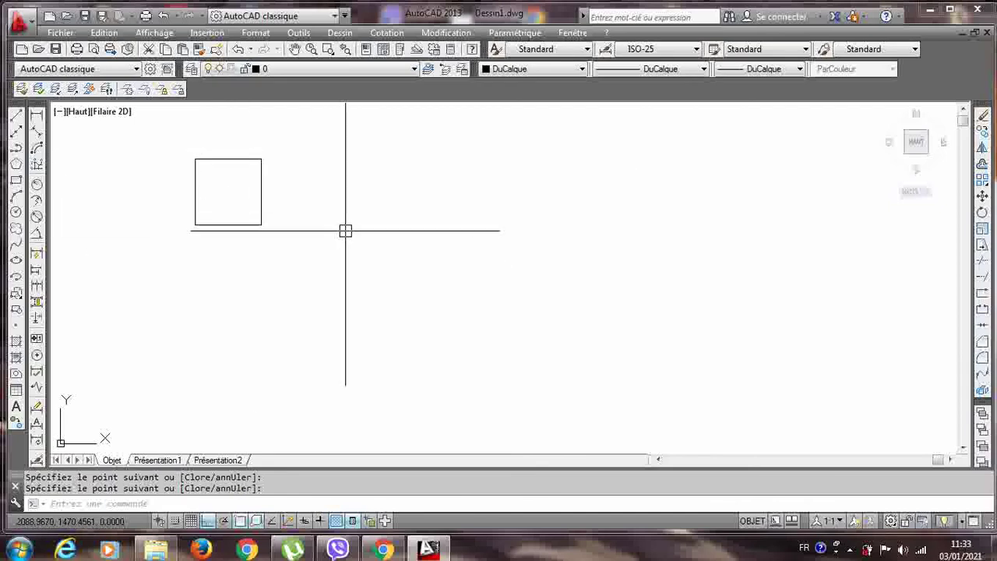
# Step: Draw a second 400-unit square as one closed polyline to the right of the first
pyautogui.click(17, 150)
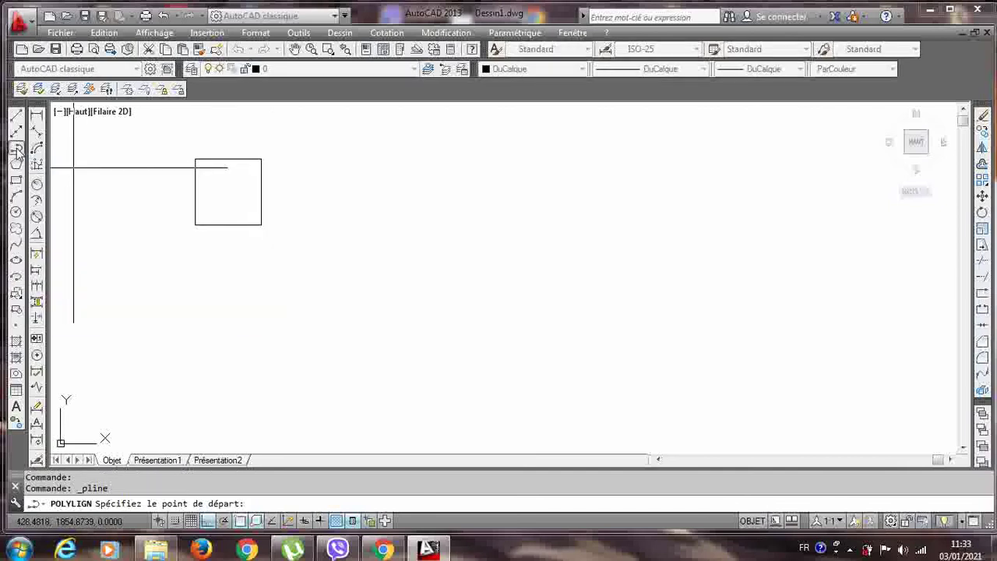
pyautogui.click(449, 158)
pyautogui.write('4')
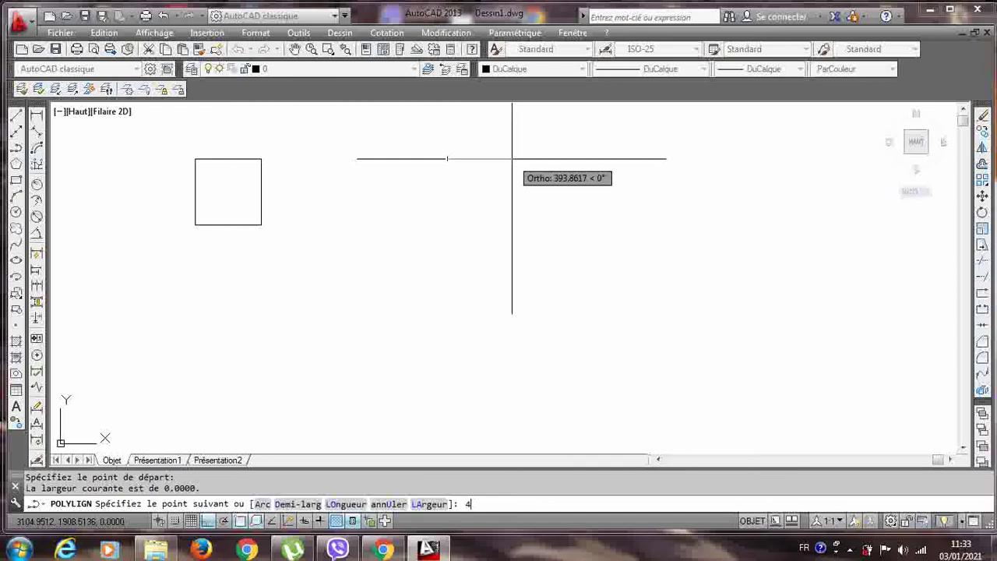
pyautogui.write('00')
pyautogui.press('Return')
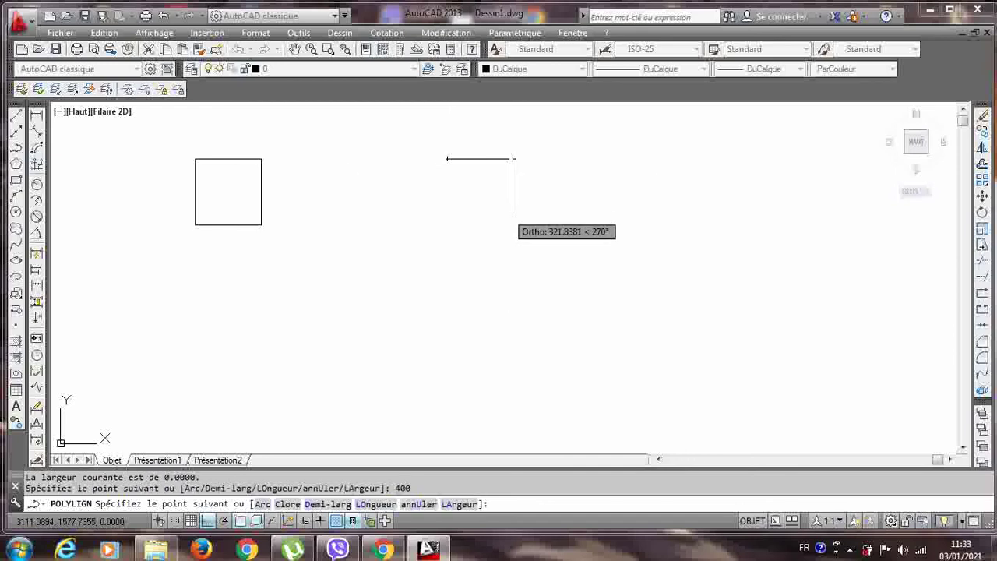
pyautogui.press('Return')
pyautogui.write('4')
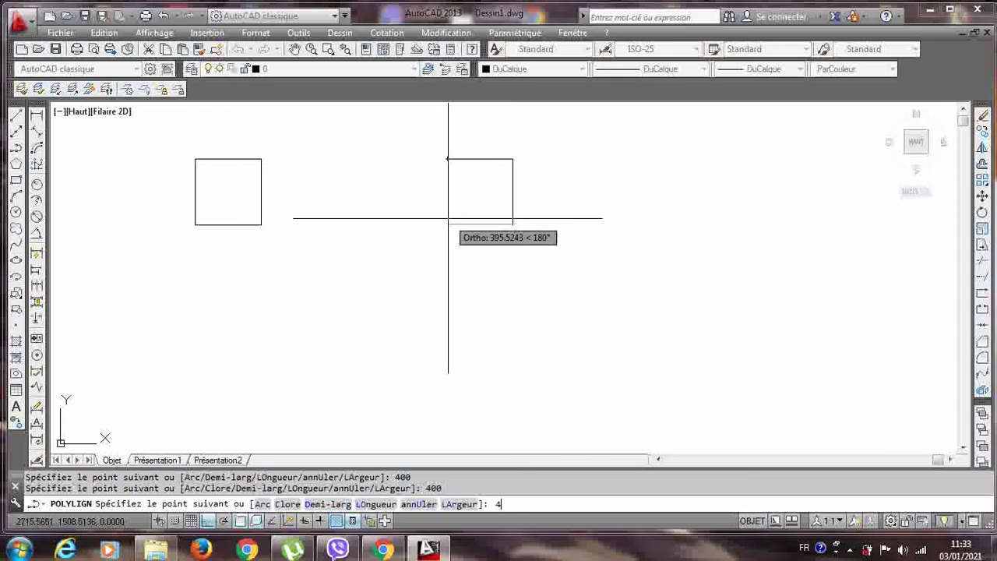
pyautogui.write('00')
pyautogui.press('Return')
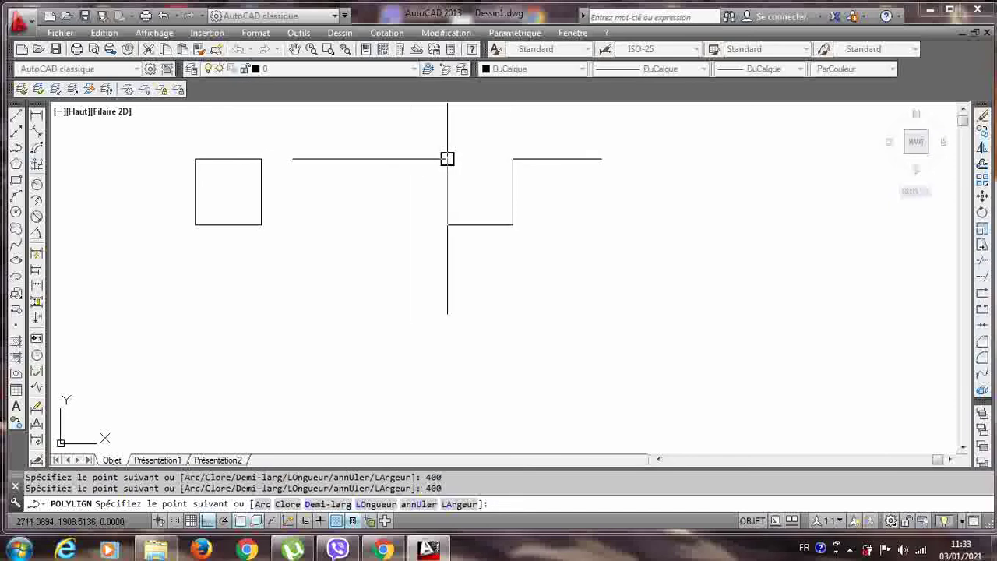
pyautogui.click(447, 158)
pyautogui.press('Return')
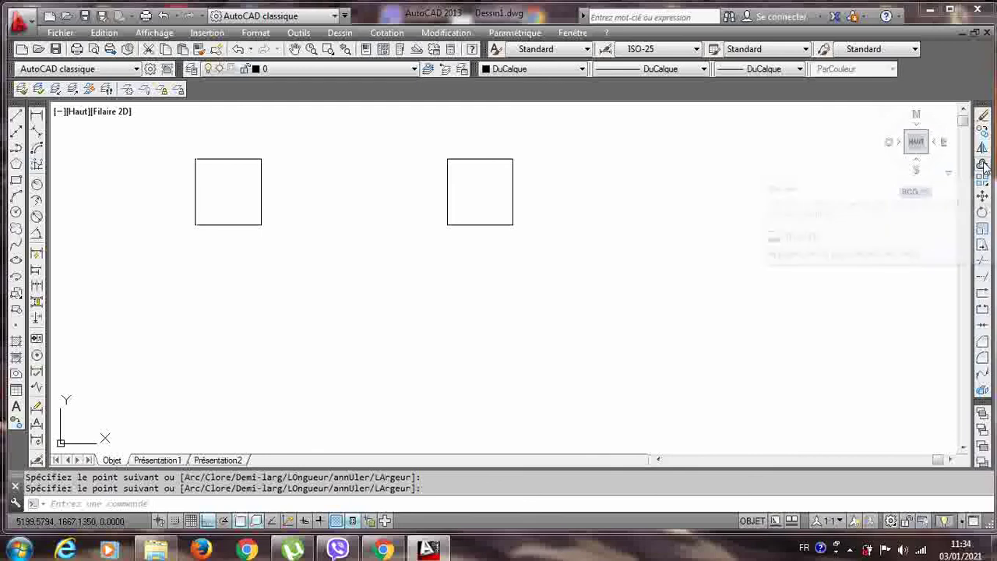
# Step: Offset the right polyline square 200 units outward
pyautogui.click(983, 165)
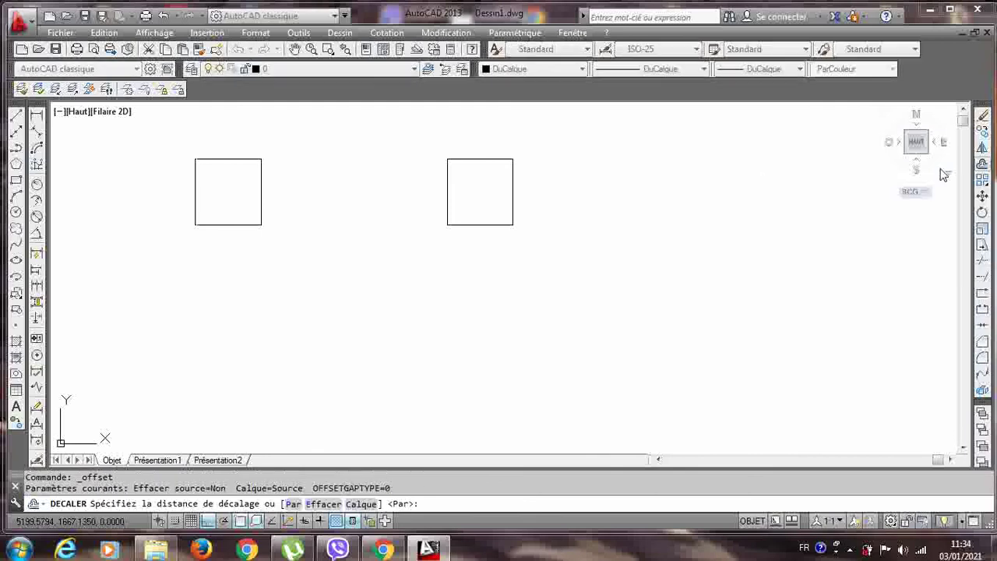
pyautogui.click(513, 192)
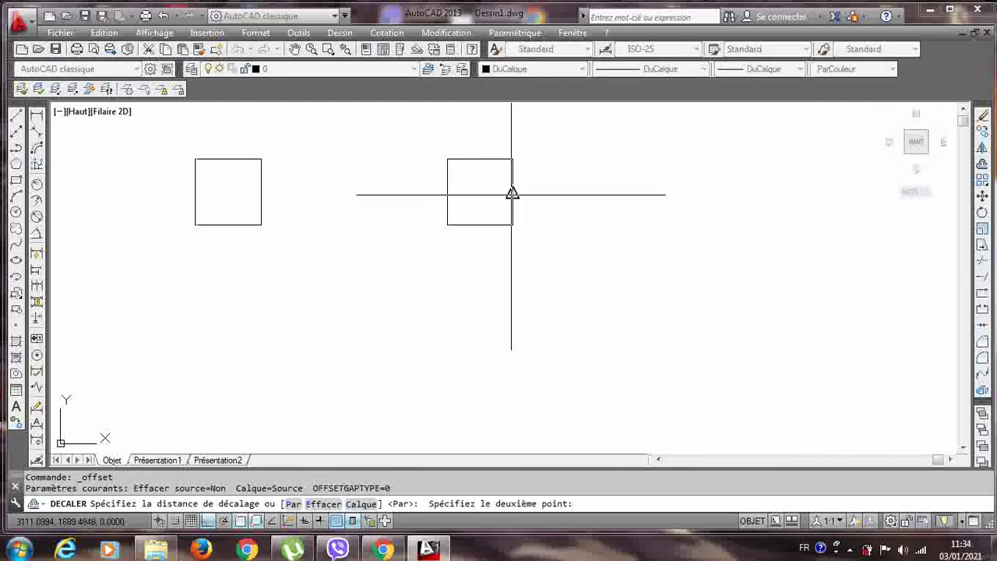
pyautogui.click(513, 192)
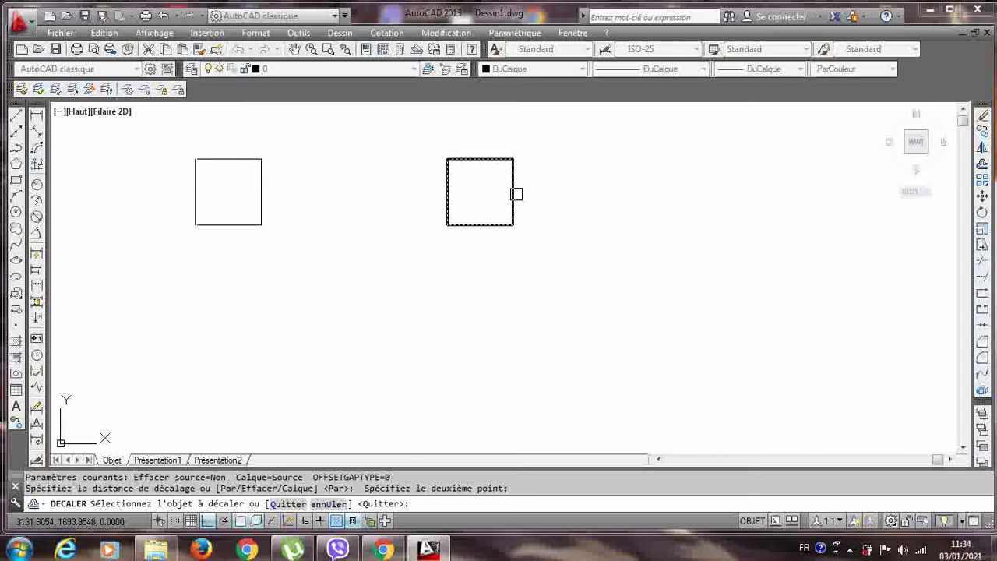
pyautogui.click(514, 194)
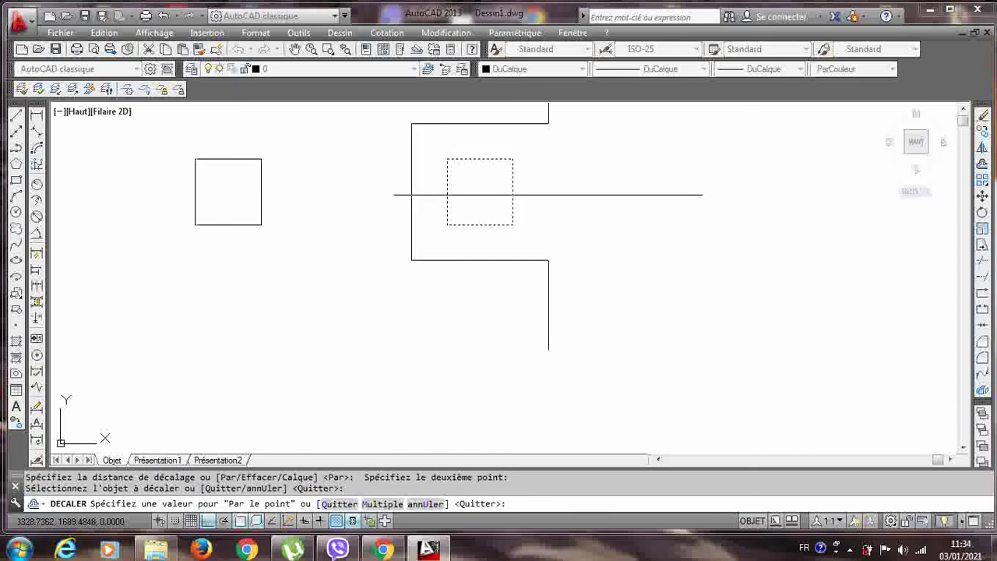
pyautogui.write('200')
pyautogui.press('Return')
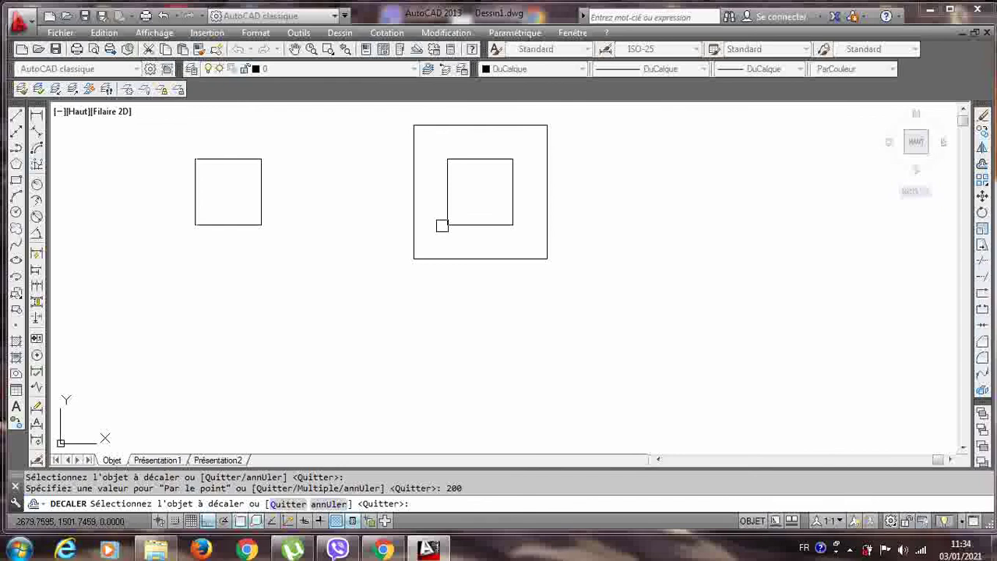
pyautogui.press('Escape')
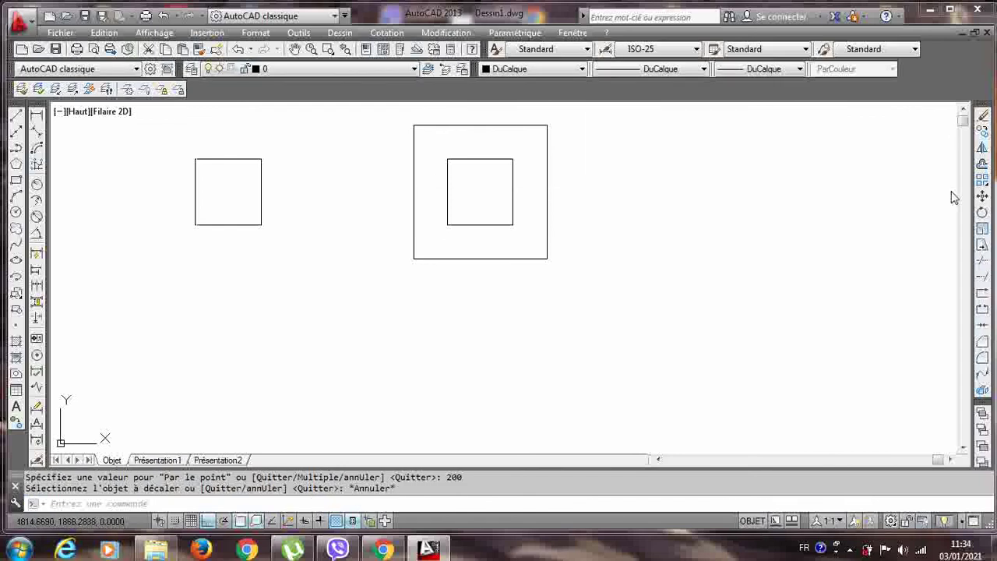
# Step: Offset the left square's right edge 200 units to the right
pyautogui.click(983, 164)
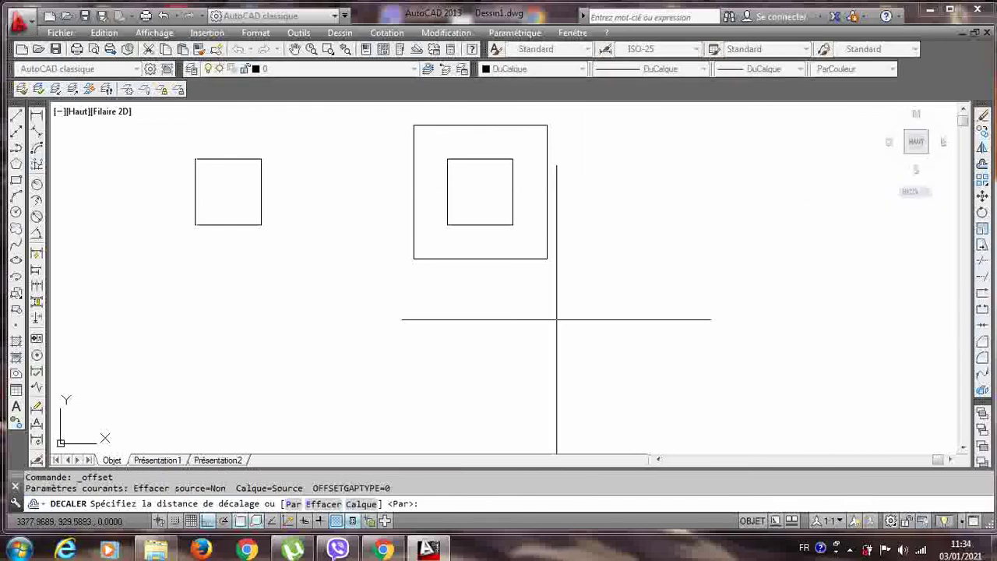
pyautogui.click(262, 195)
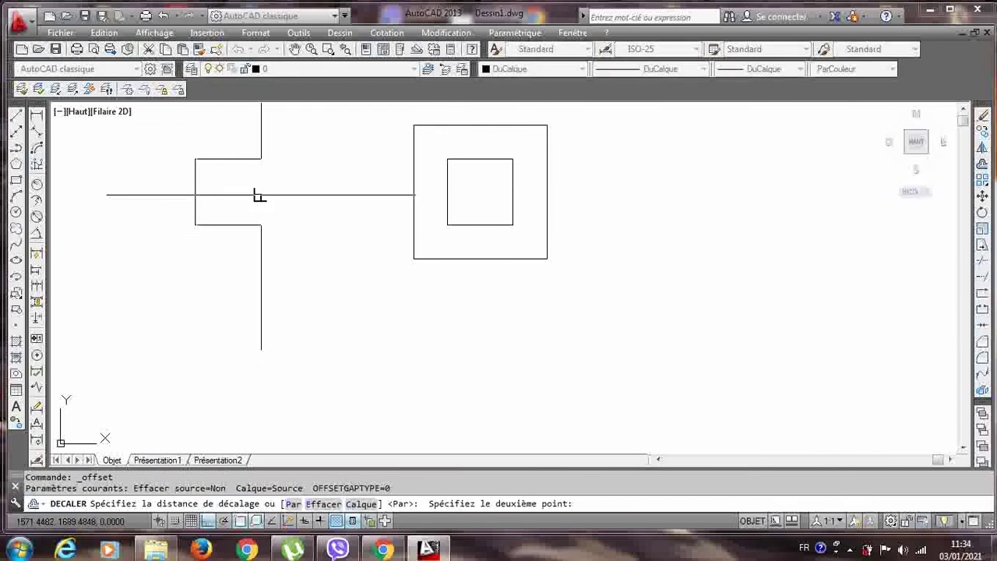
pyautogui.click(263, 195)
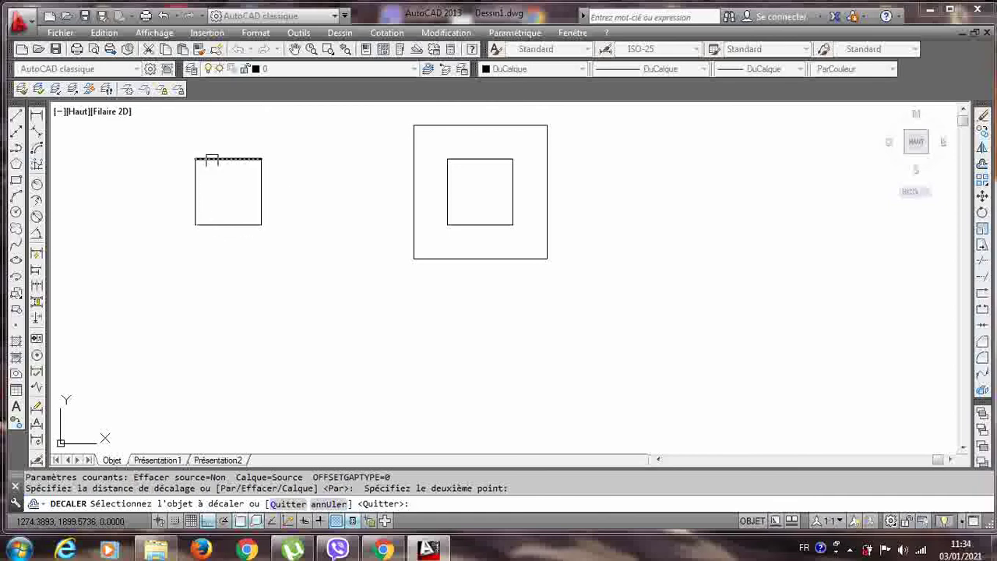
pyautogui.click(262, 193)
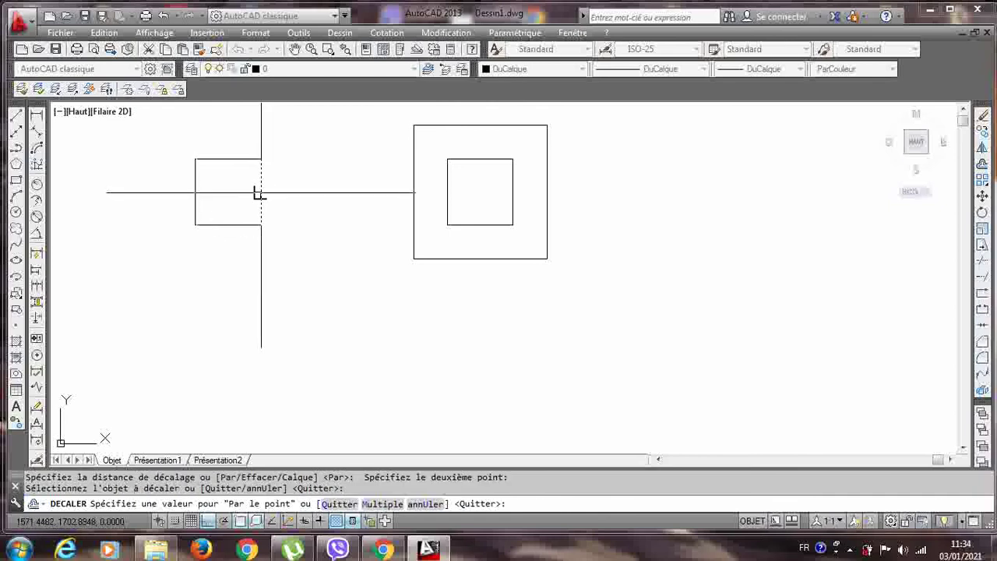
pyautogui.write('20')
pyautogui.press('Return')
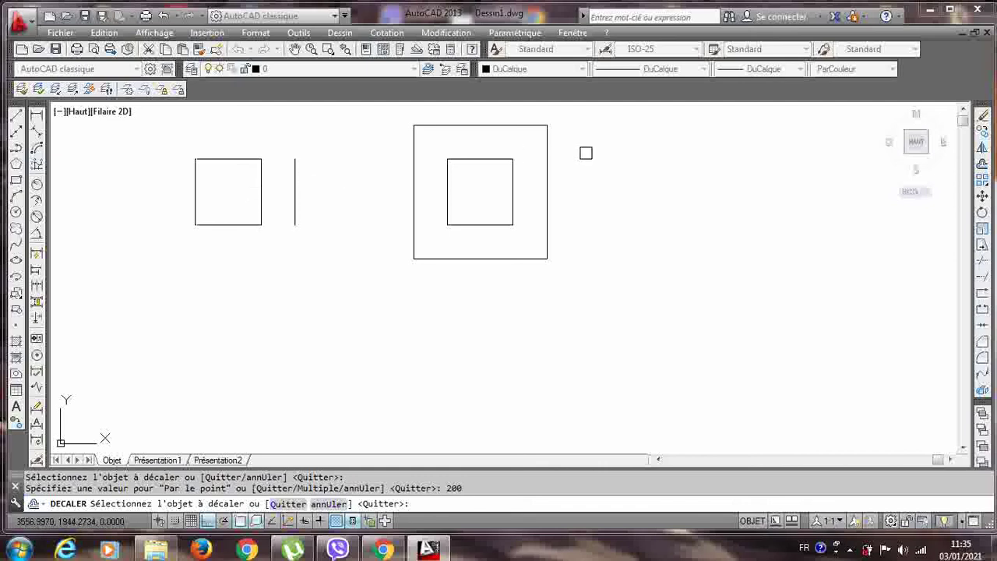
# Step: Erase all seven objects using a crossing window selection
pyautogui.press('Escape')
pyautogui.click(614, 103)
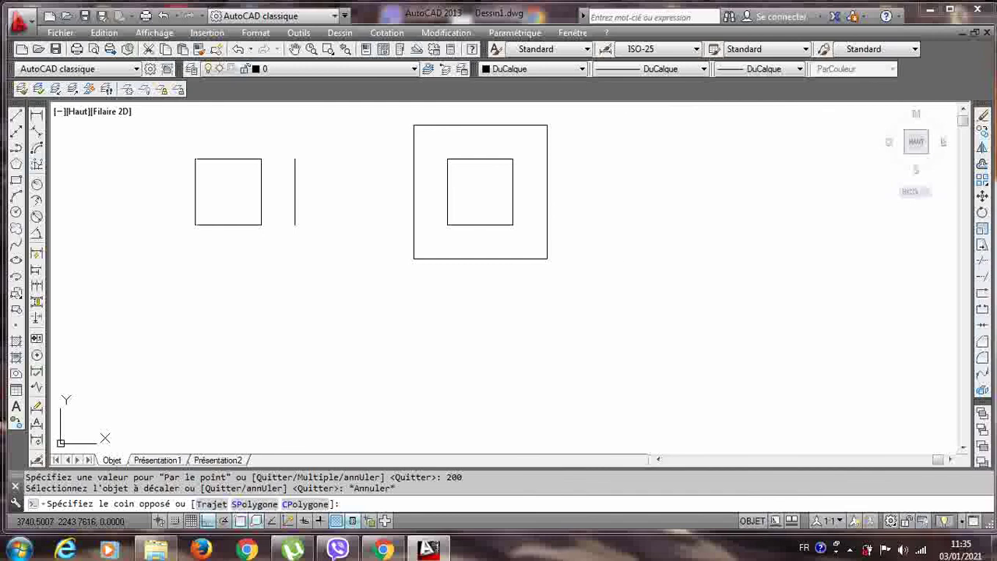
pyautogui.click(178, 335)
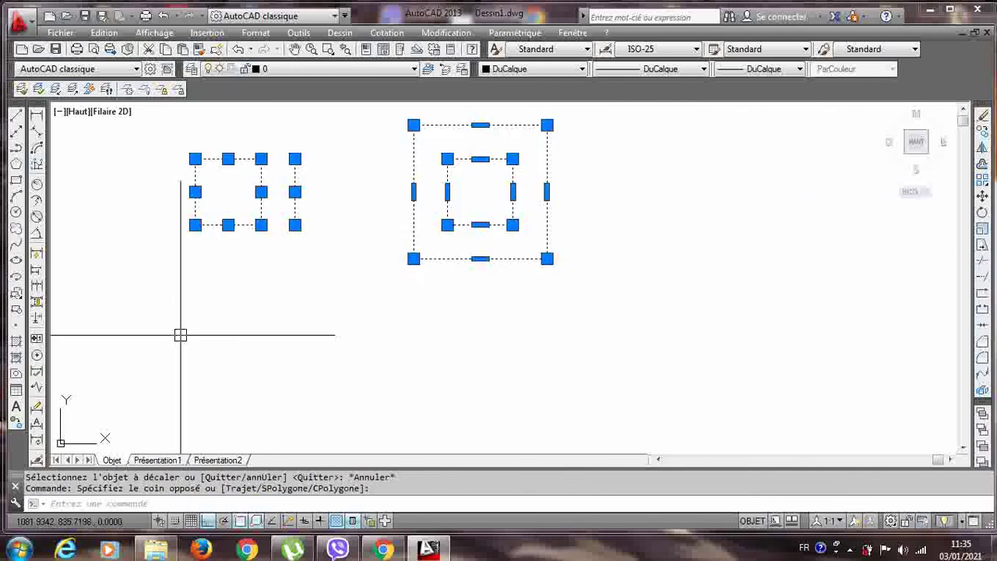
pyautogui.press('Delete')
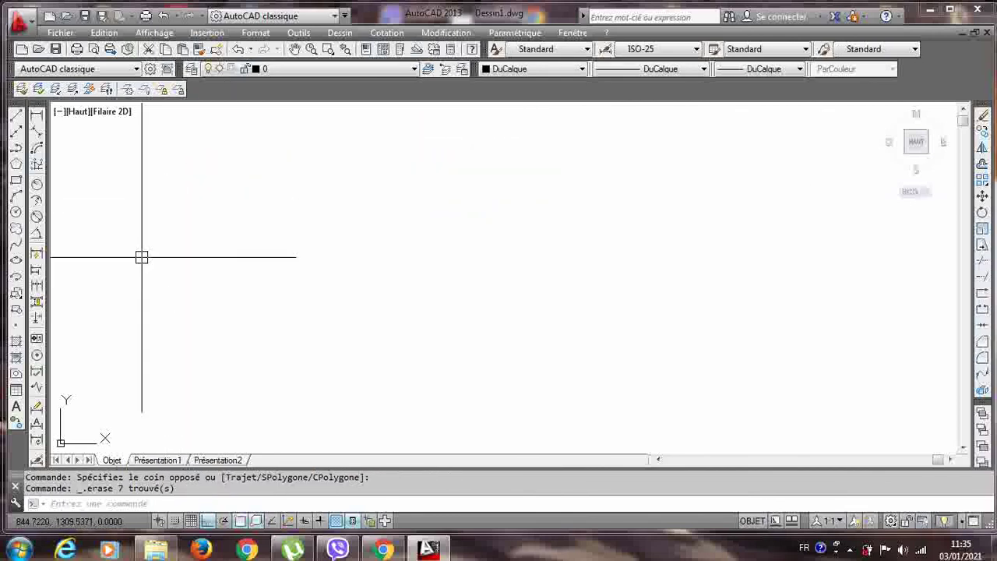
# Step: Draw a wavy polyline of arc segments with a 45-degree included angle across the upper area
pyautogui.click(15, 148)
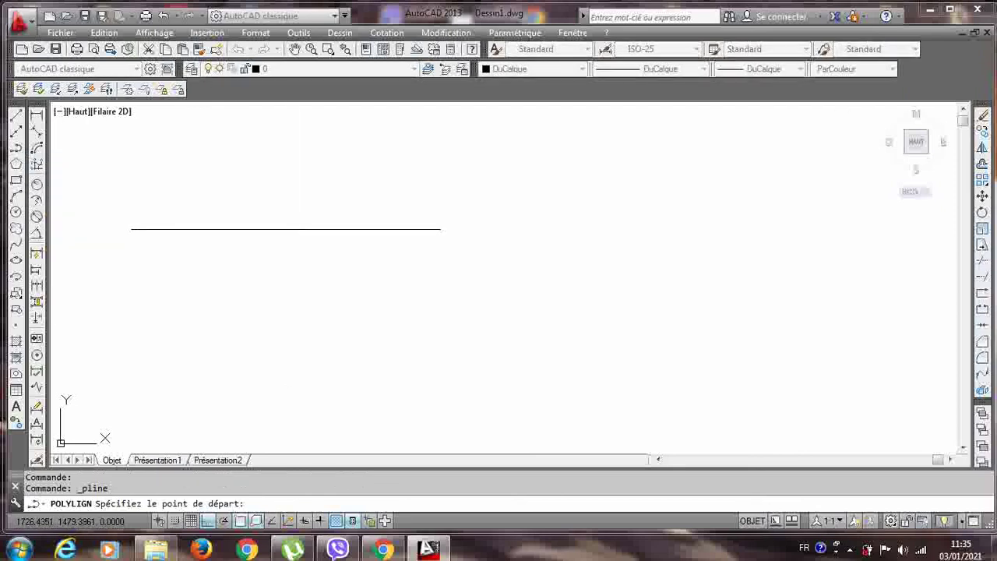
pyautogui.click(248, 230)
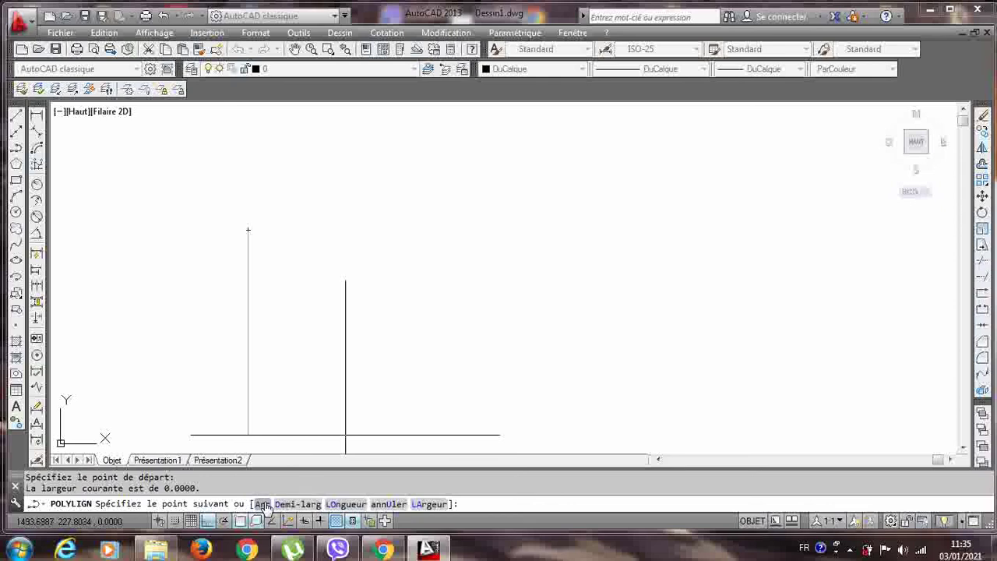
pyautogui.click(263, 505)
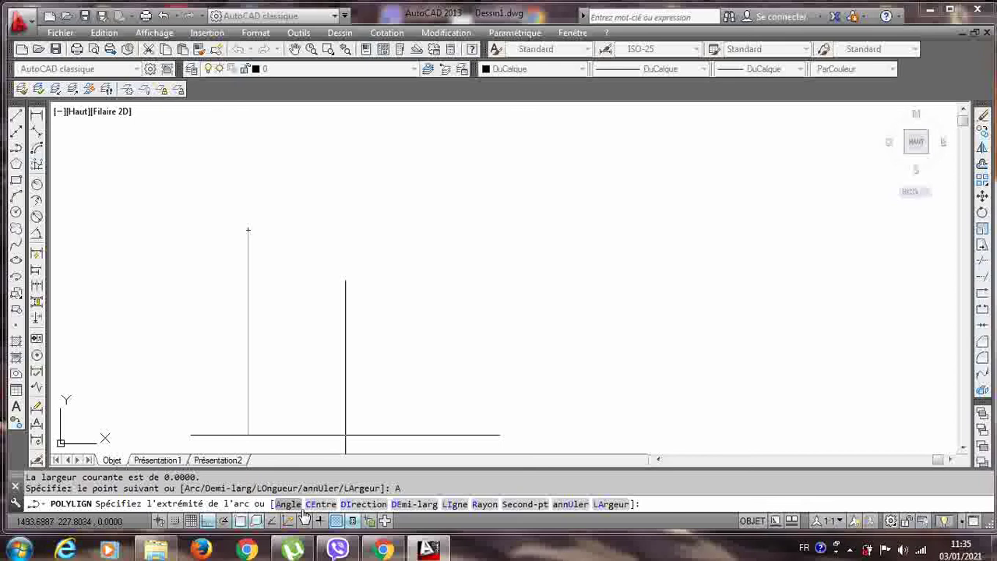
pyautogui.click(288, 505)
pyautogui.write('45')
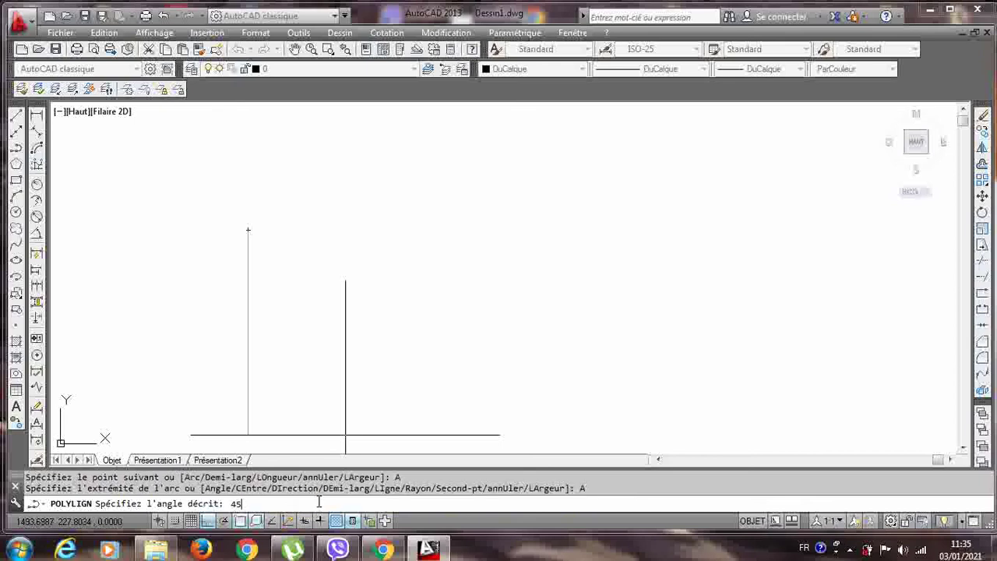
pyautogui.press('Return')
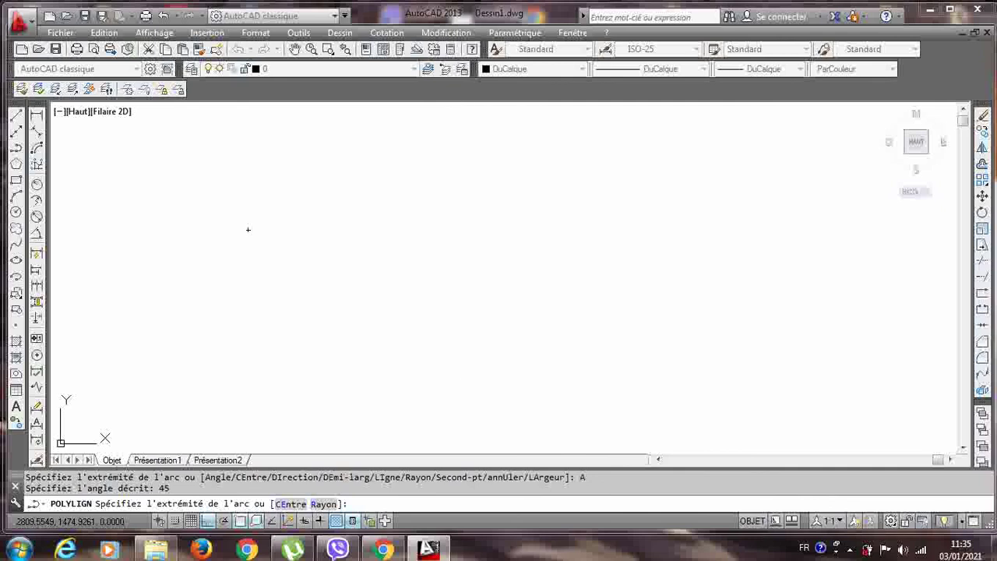
pyautogui.click(464, 229)
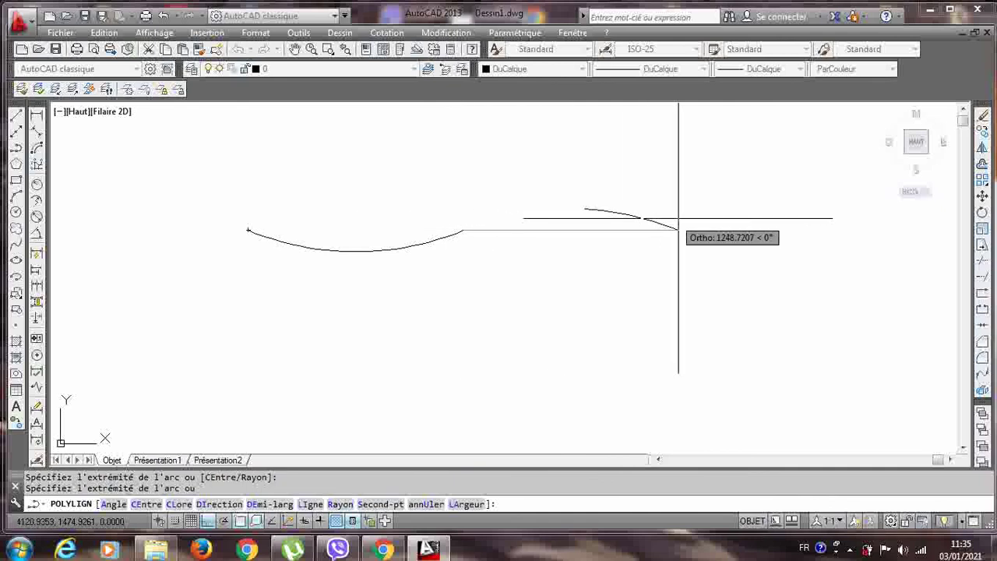
pyautogui.click(713, 218)
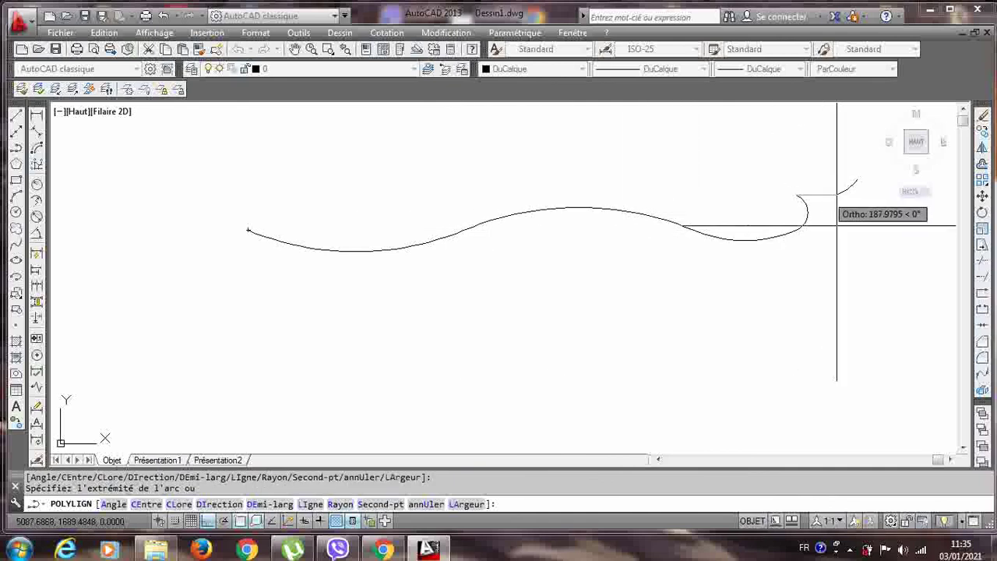
pyautogui.press('Escape')
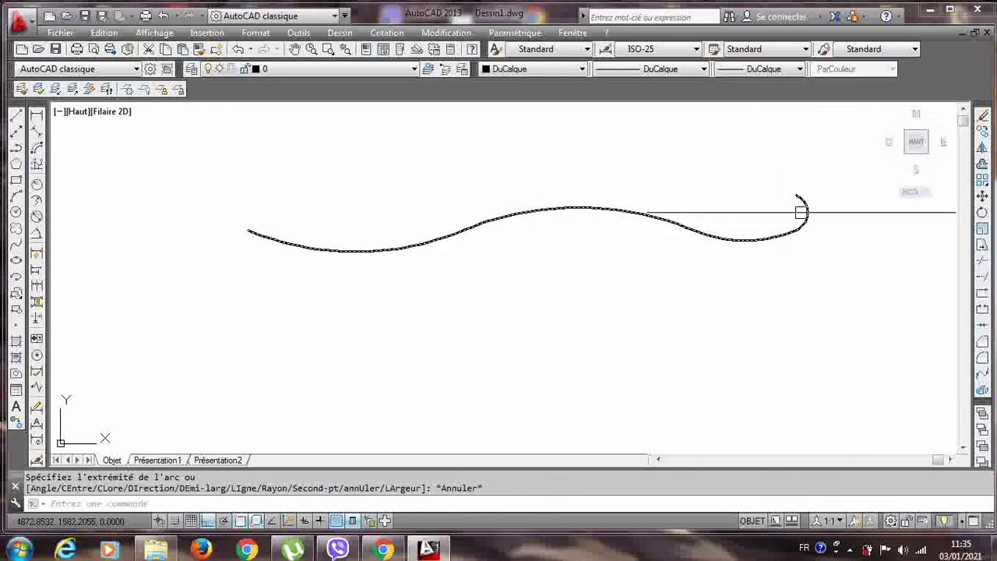
# Step: Start a polyline below the wave with start half-width 50 and end half-width 500
pyautogui.click(16, 149)
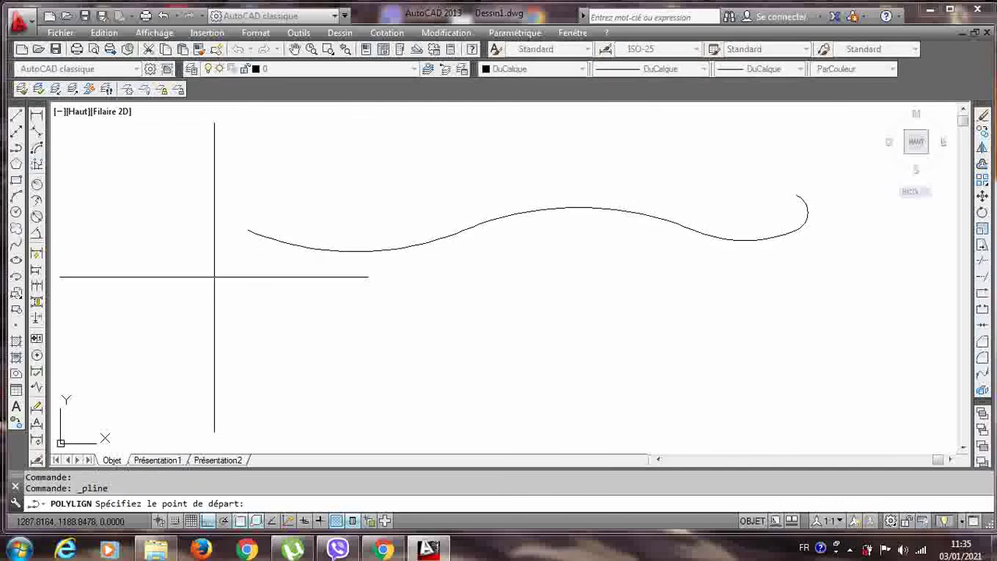
pyautogui.click(221, 354)
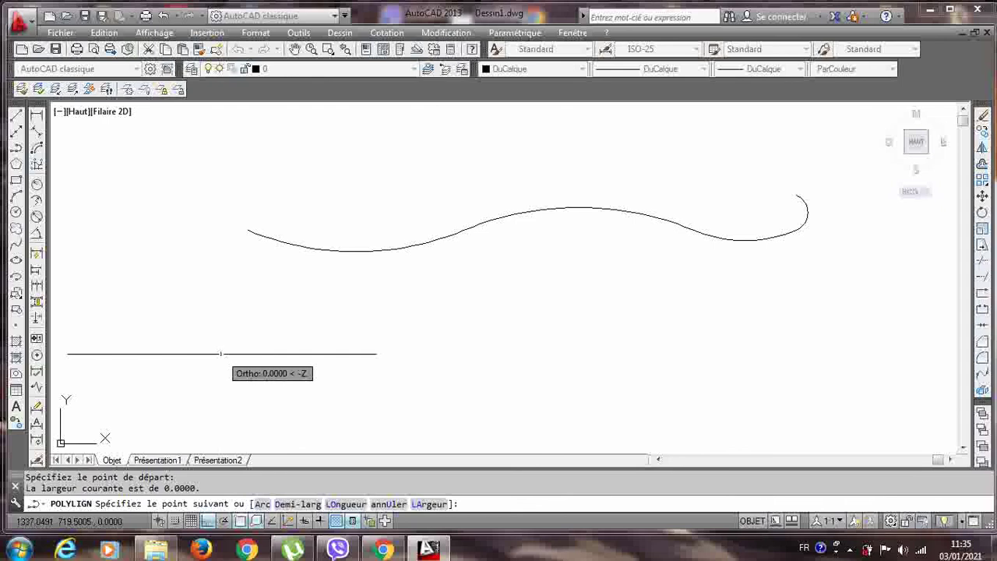
pyautogui.click(304, 504)
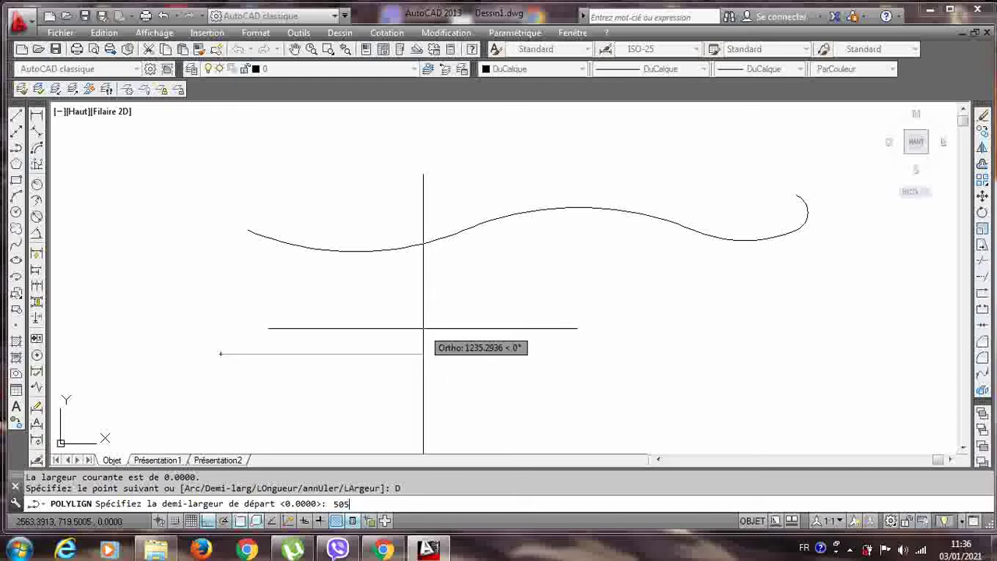
pyautogui.press('Return')
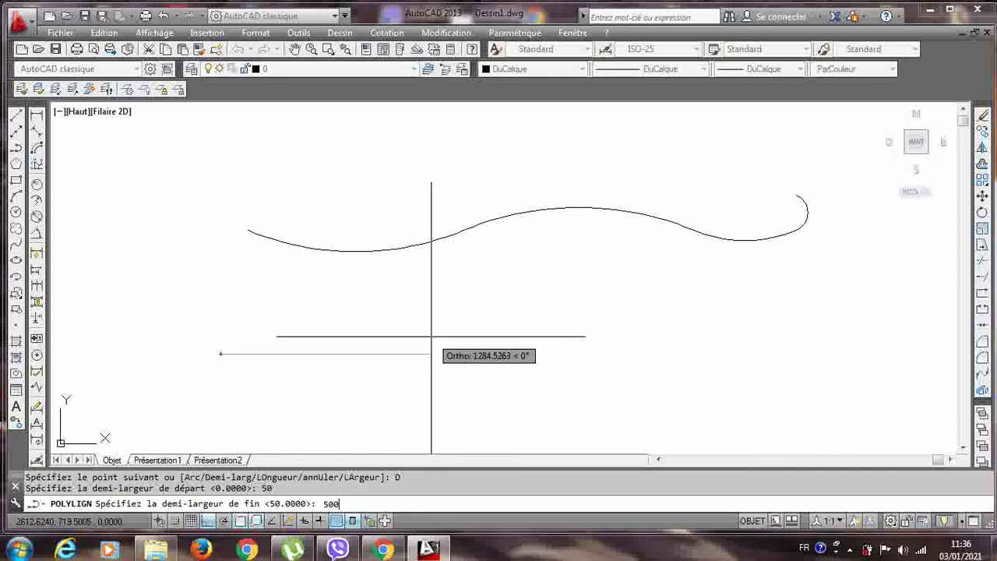
pyautogui.press('Return')
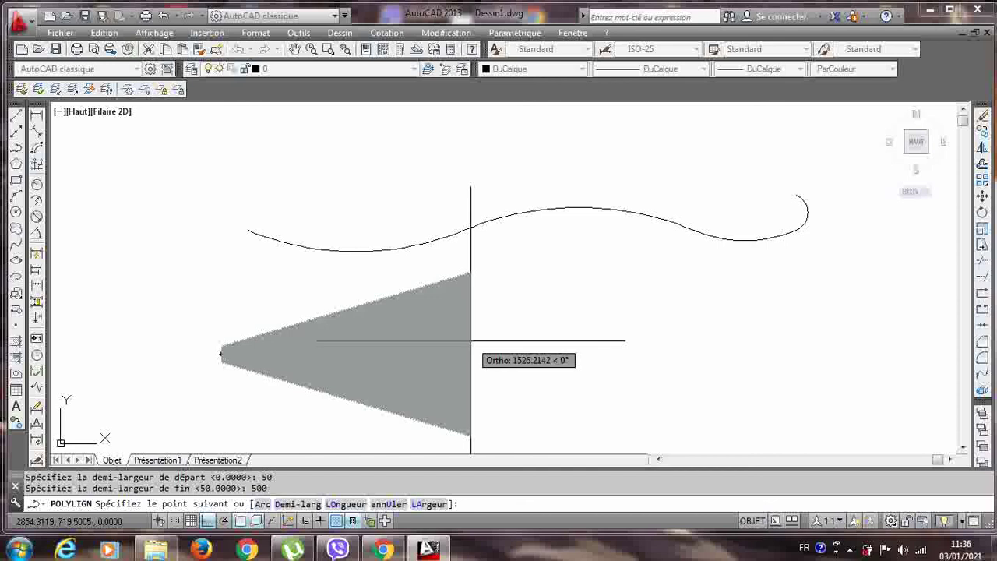
# Step: Place the tapered wedge and wide segments running right, up and back left, then finish the polyline
pyautogui.click(471, 343)
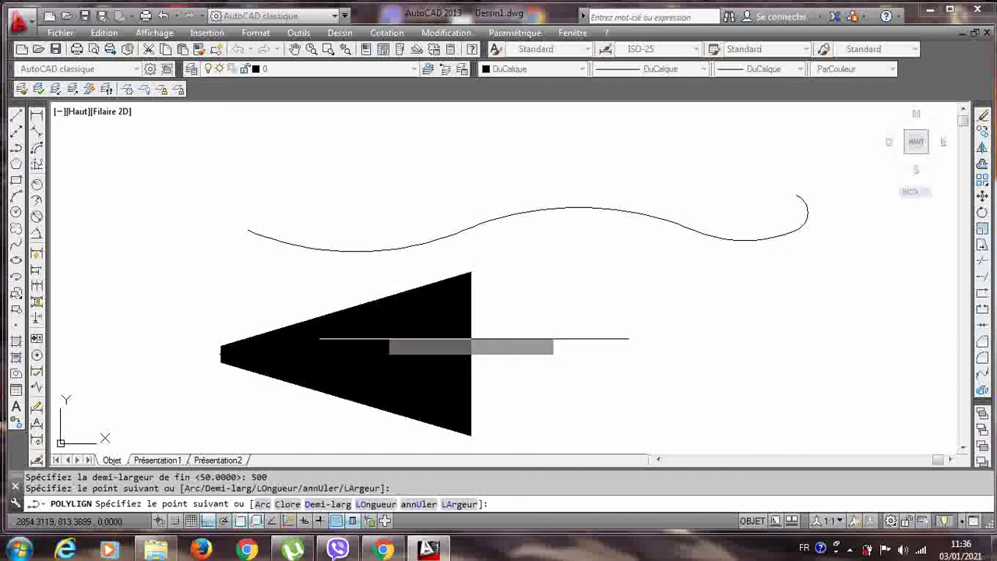
pyautogui.click(581, 354)
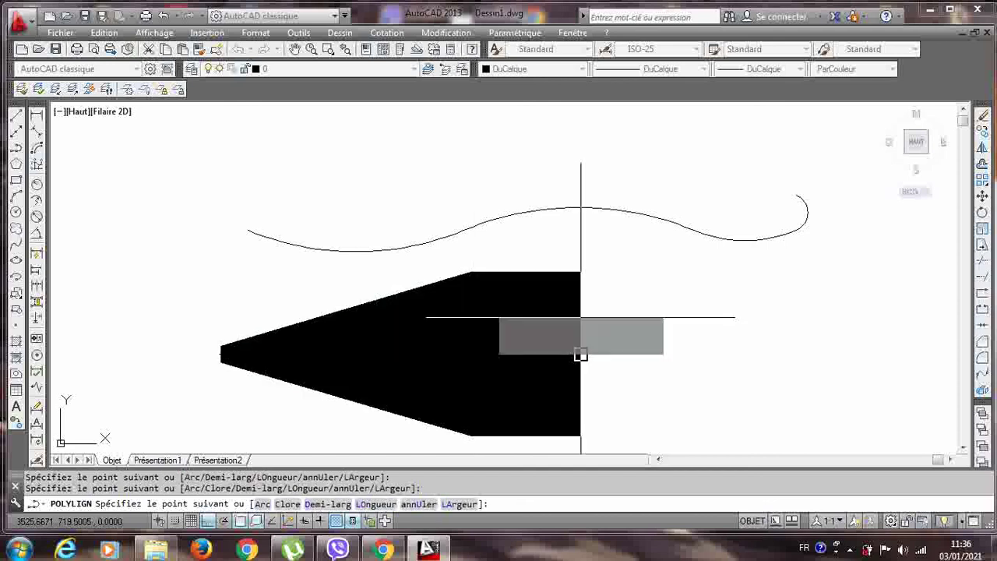
pyautogui.click(686, 306)
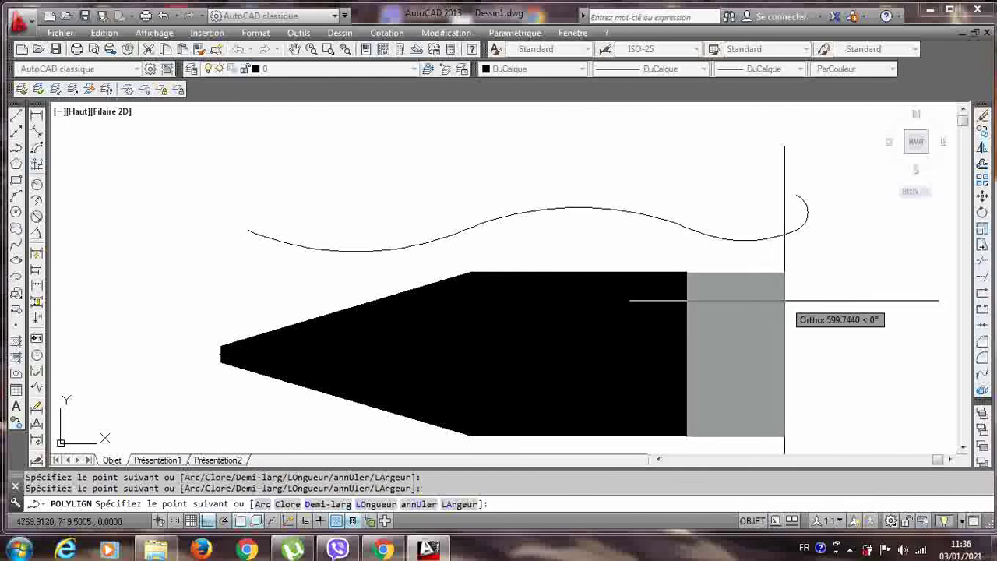
pyautogui.click(785, 300)
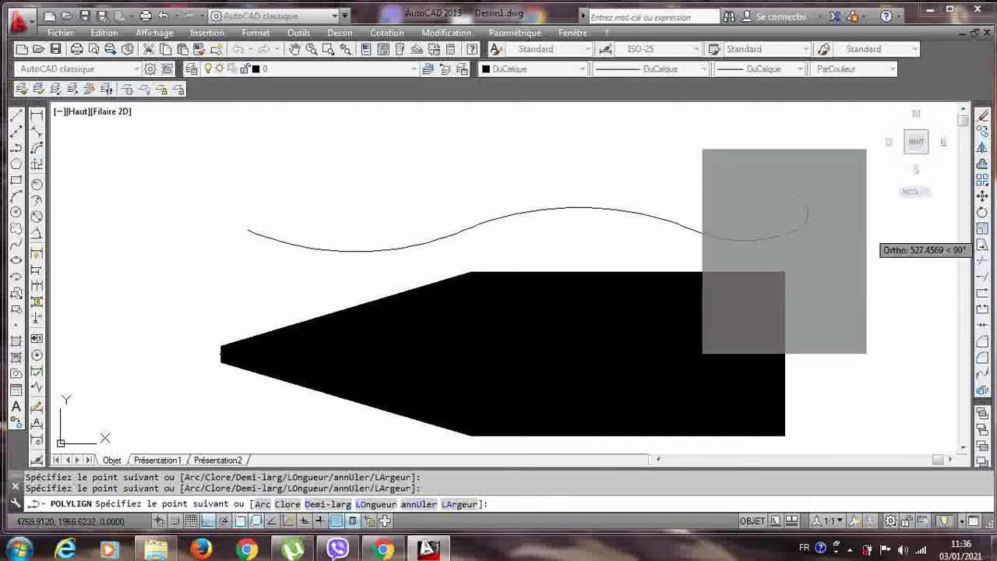
pyautogui.click(785, 140)
pyautogui.click(558, 140)
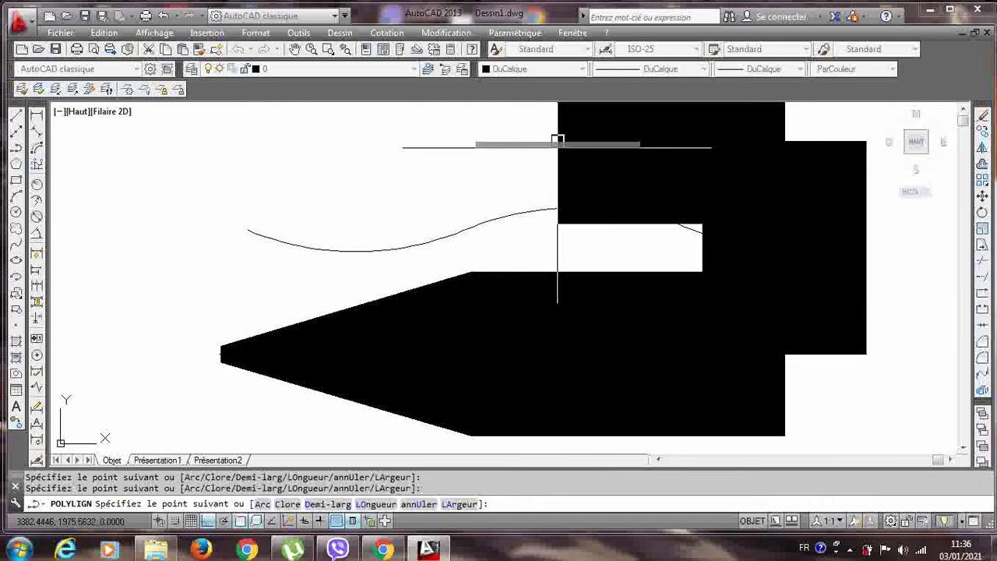
pyautogui.click(277, 159)
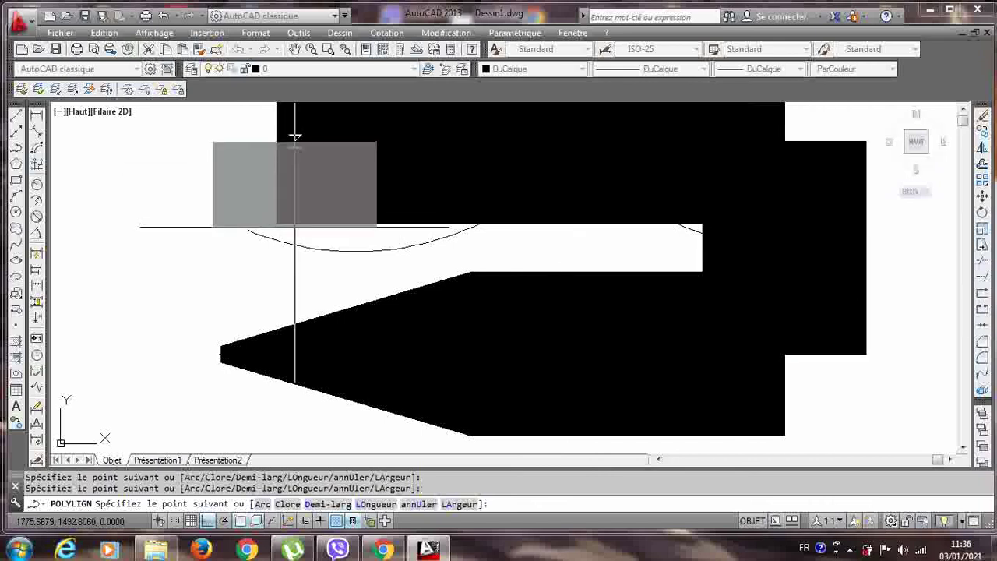
pyautogui.click(292, 261)
pyautogui.press('Escape')
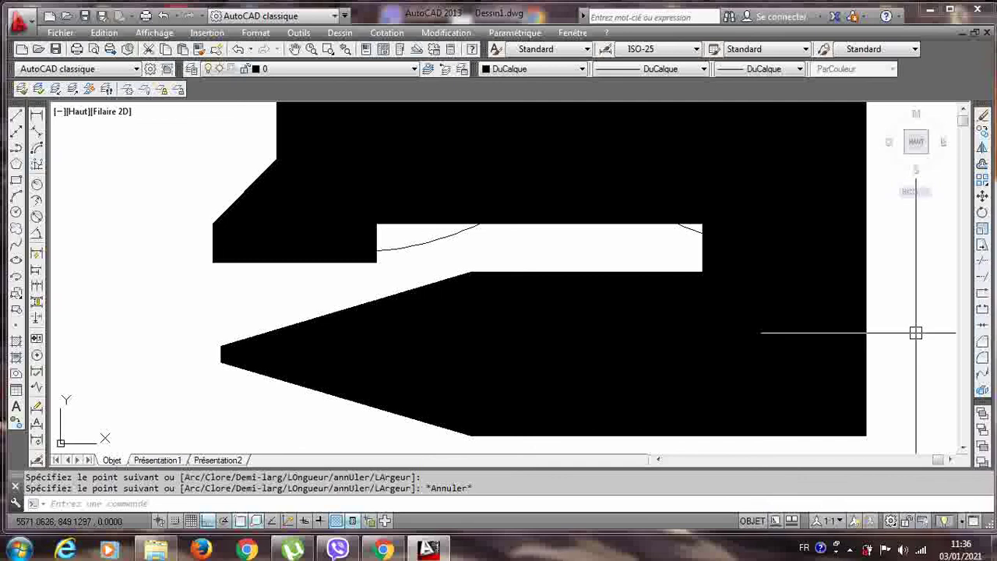
pyautogui.click(850, 549)
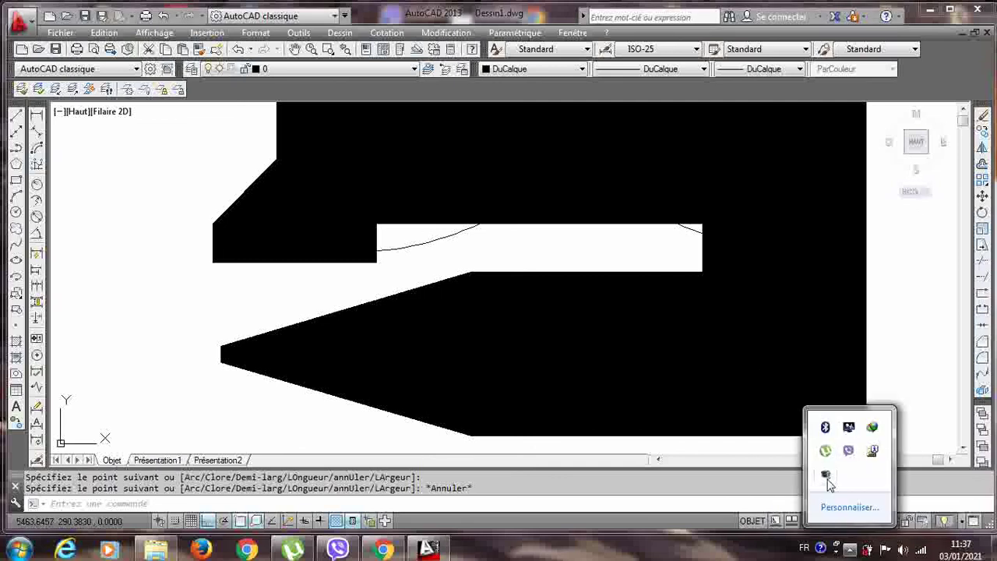